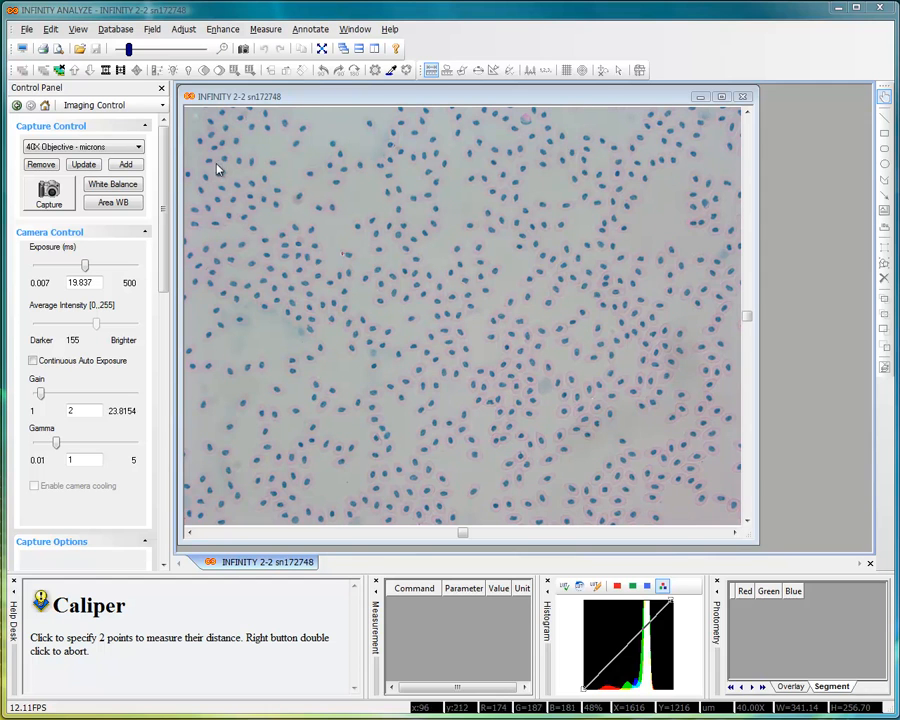
Review the interface settings for the enabled toolbars and auxiliary windows, and accept them.
mouse_move(127, 50)
mouse_down()
mouse_move(143, 56)
mouse_move(130, 53)
mouse_up()
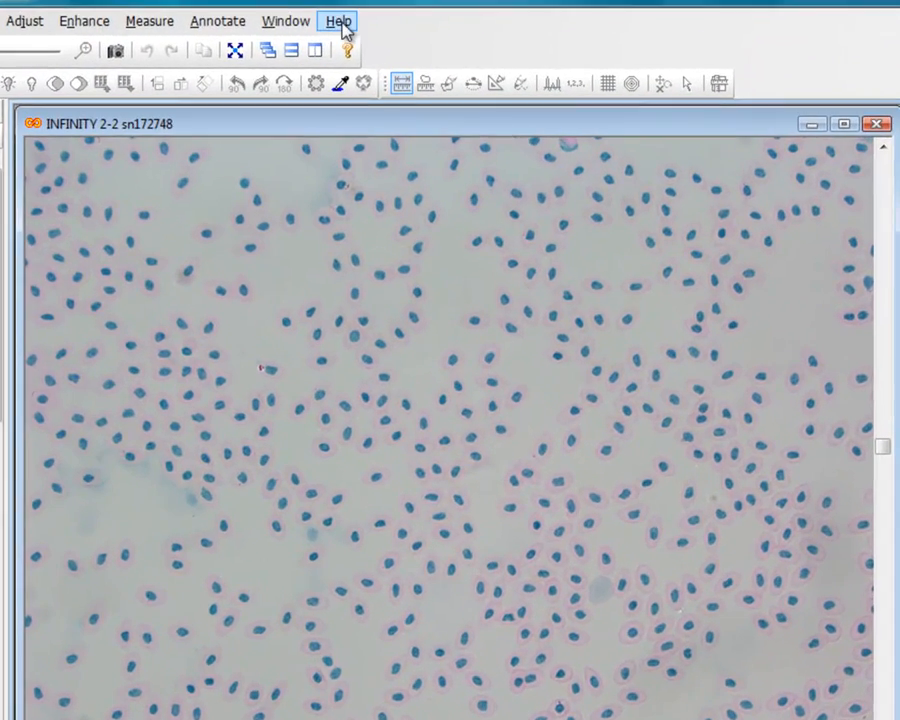
click(381, 27)
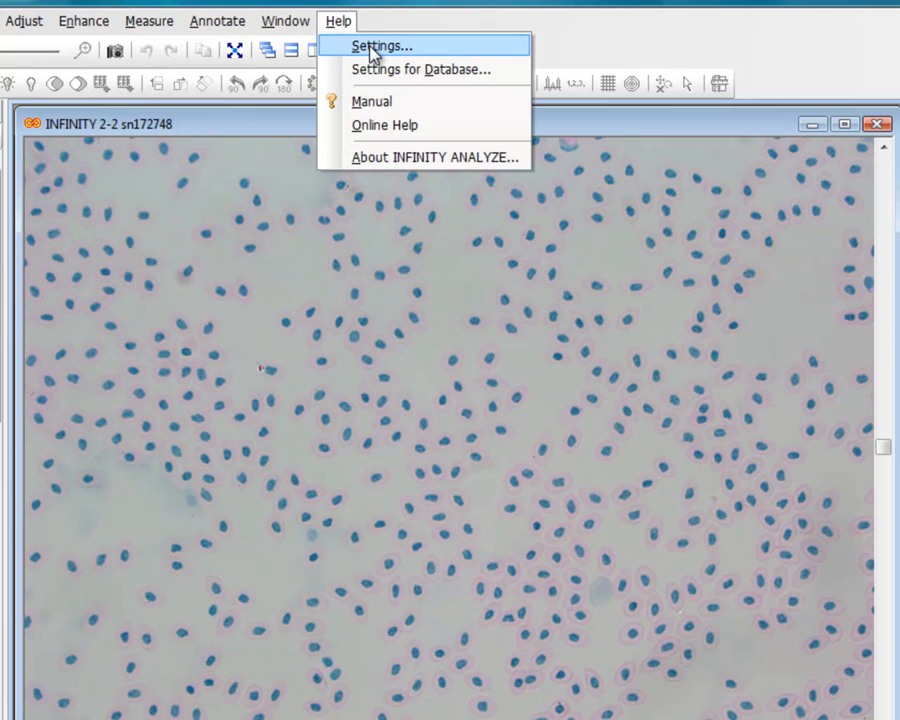
click(372, 47)
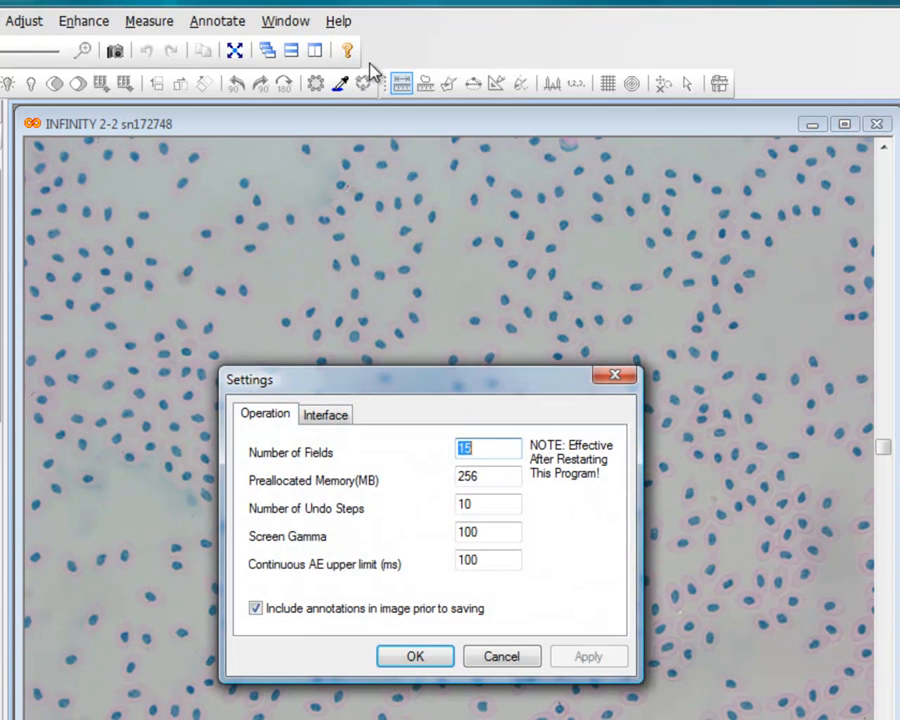
click(324, 416)
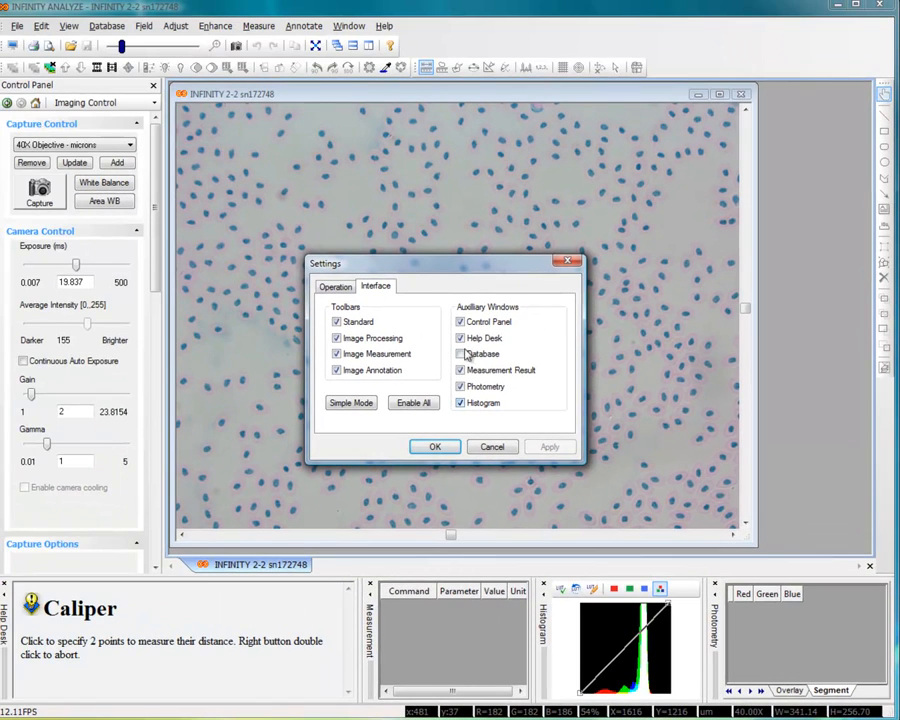
click(436, 447)
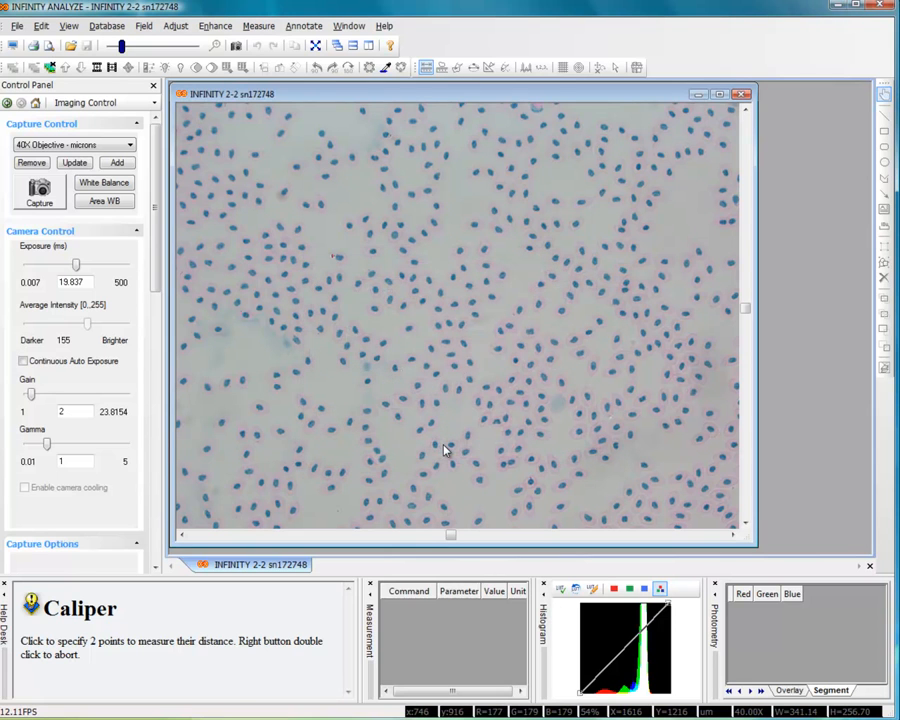
Capture a still image from the live camera view, and review and accept the Cell Count options.
click(47, 199)
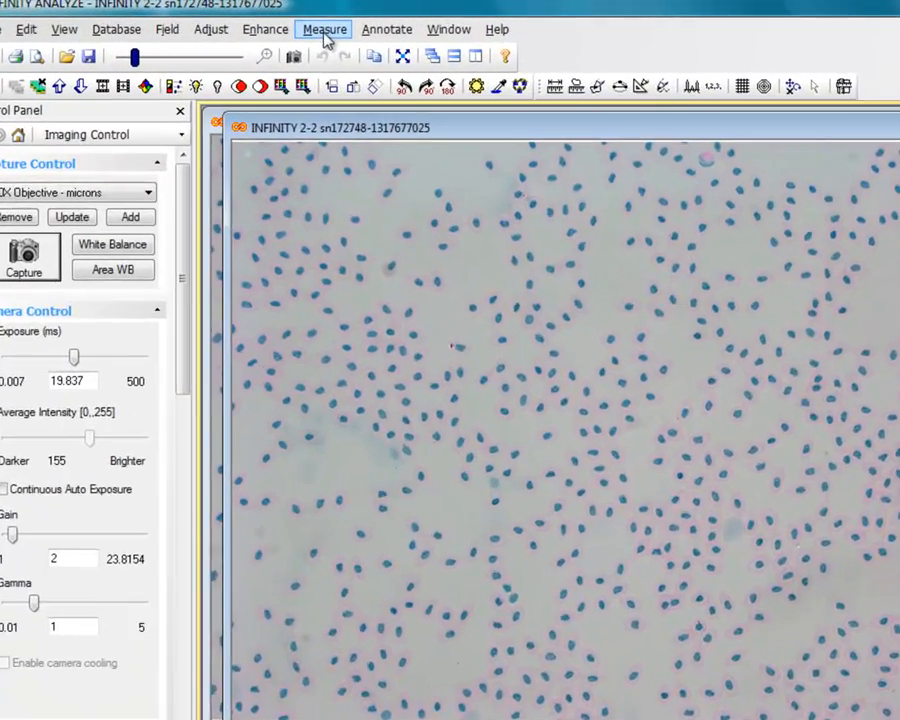
click(325, 33)
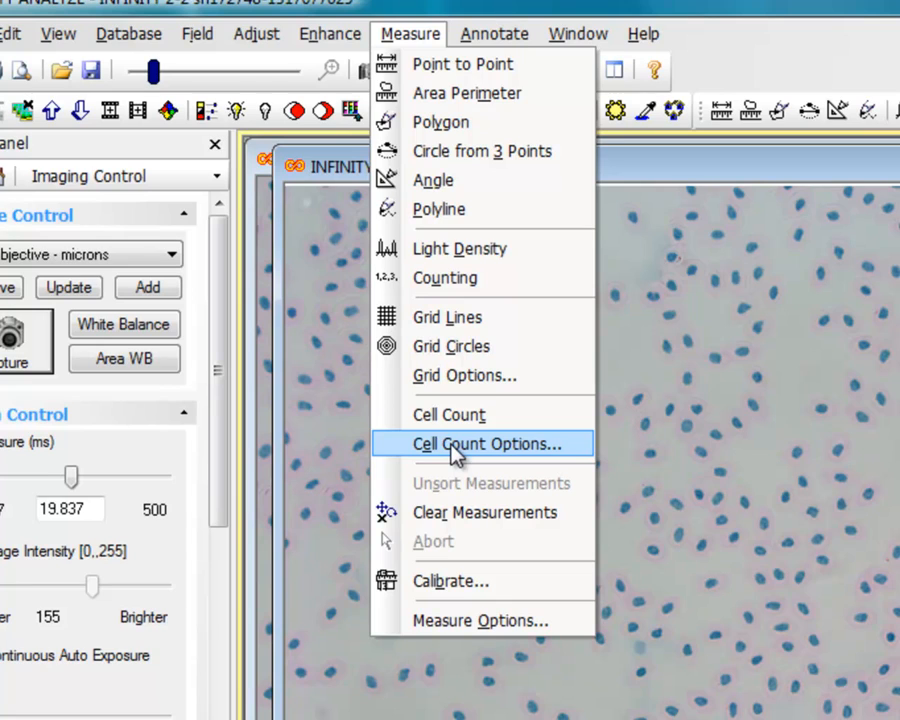
click(452, 446)
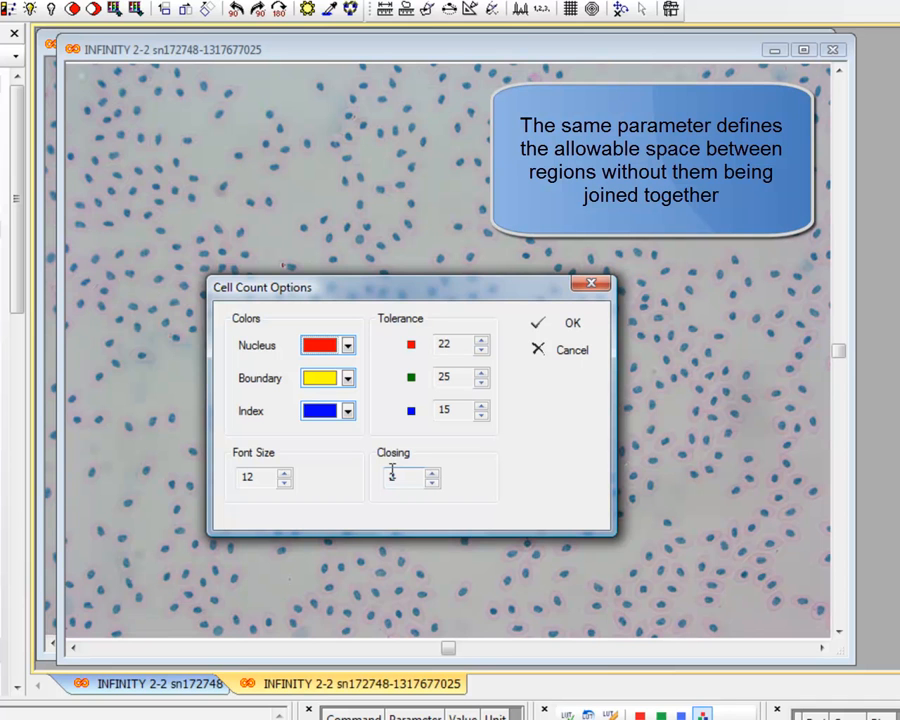
click(575, 326)
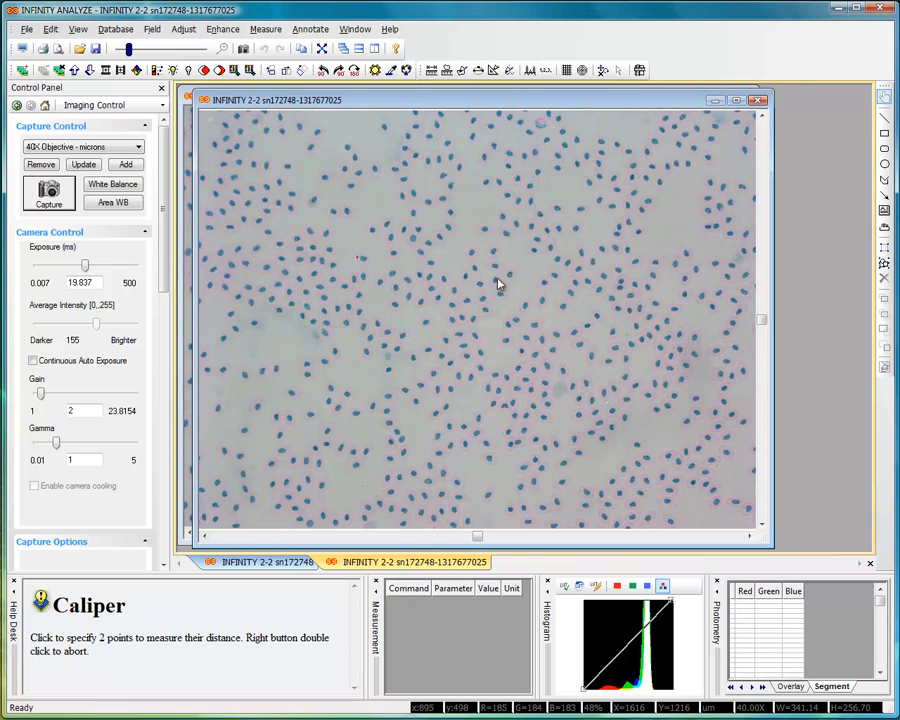
Start a Cell Count on the captured image and sample the nucleus color from a mid-blue nucleus and a darker one.
click(267, 30)
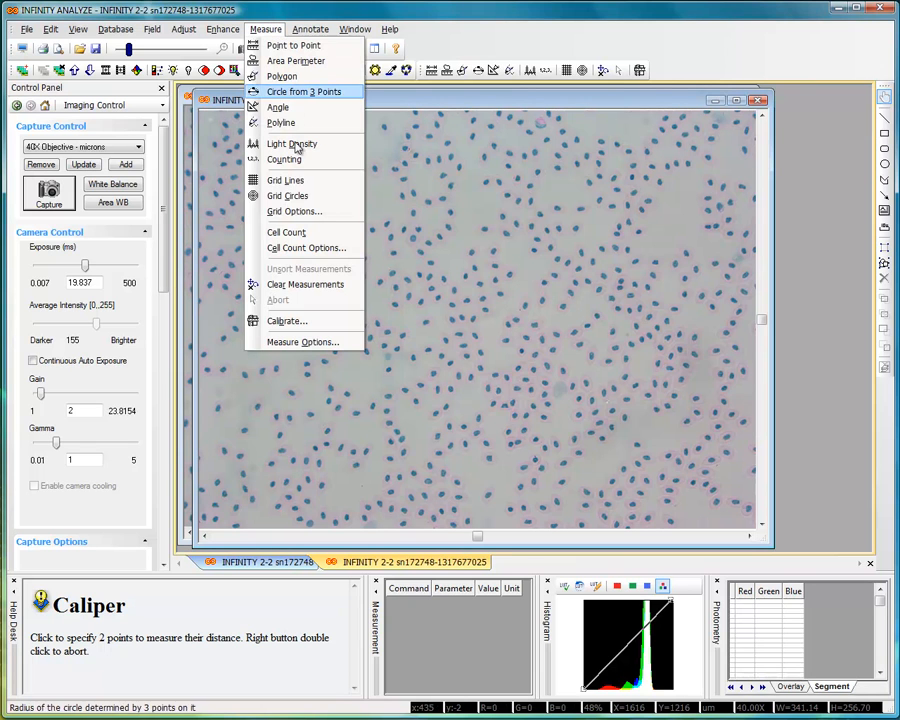
click(296, 235)
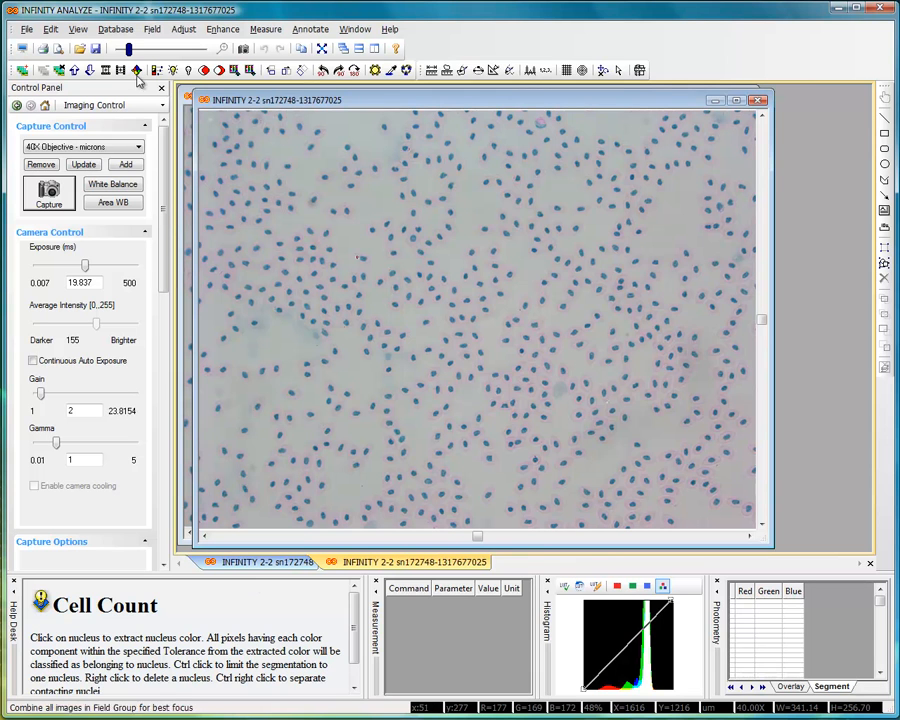
drag(128, 48, 149, 49)
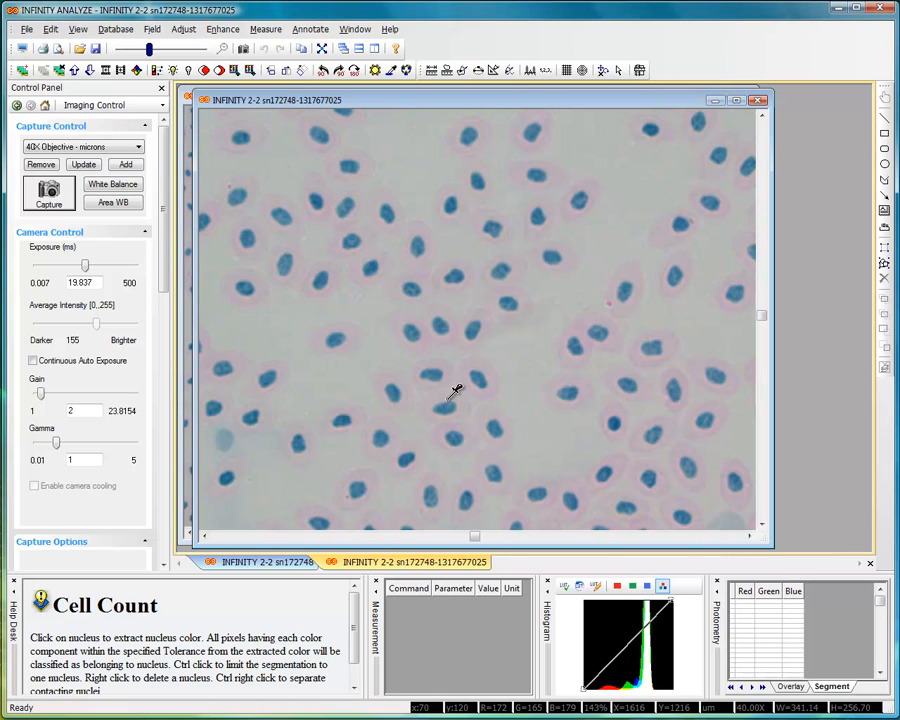
click(474, 329)
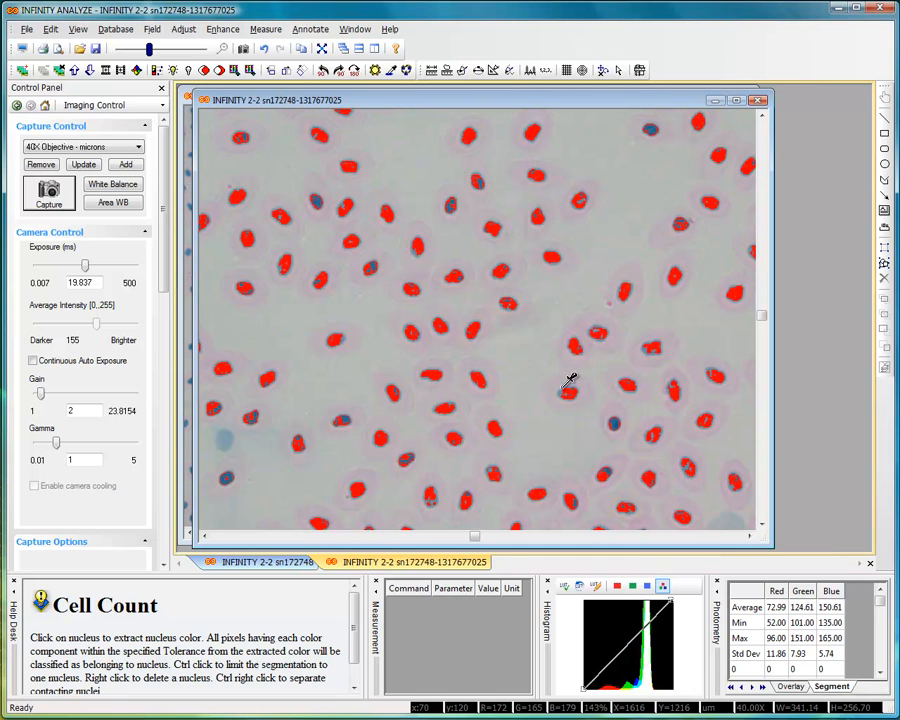
click(615, 422)
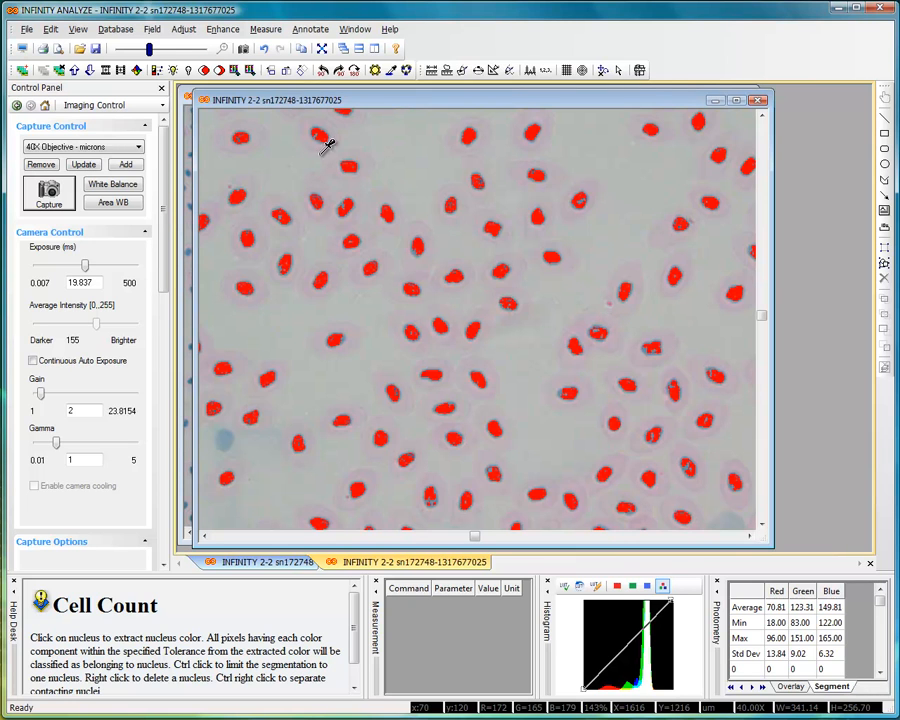
Extend the nucleus segmentation by sampling the remaining unfilled interior and edge pixels of one nucleus near the image center.
drag(149, 49, 171, 49)
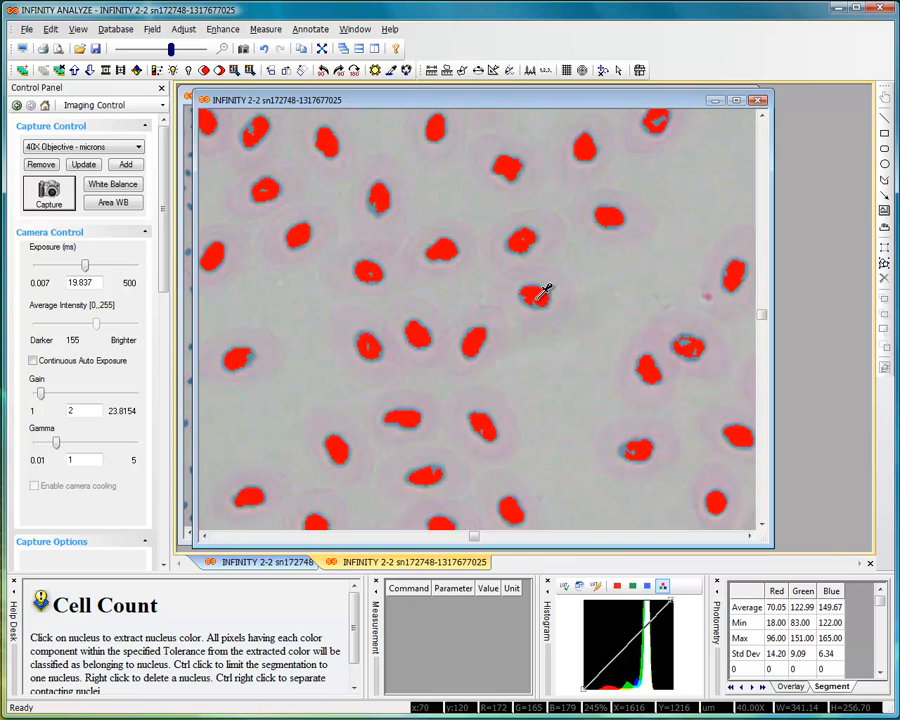
click(545, 290)
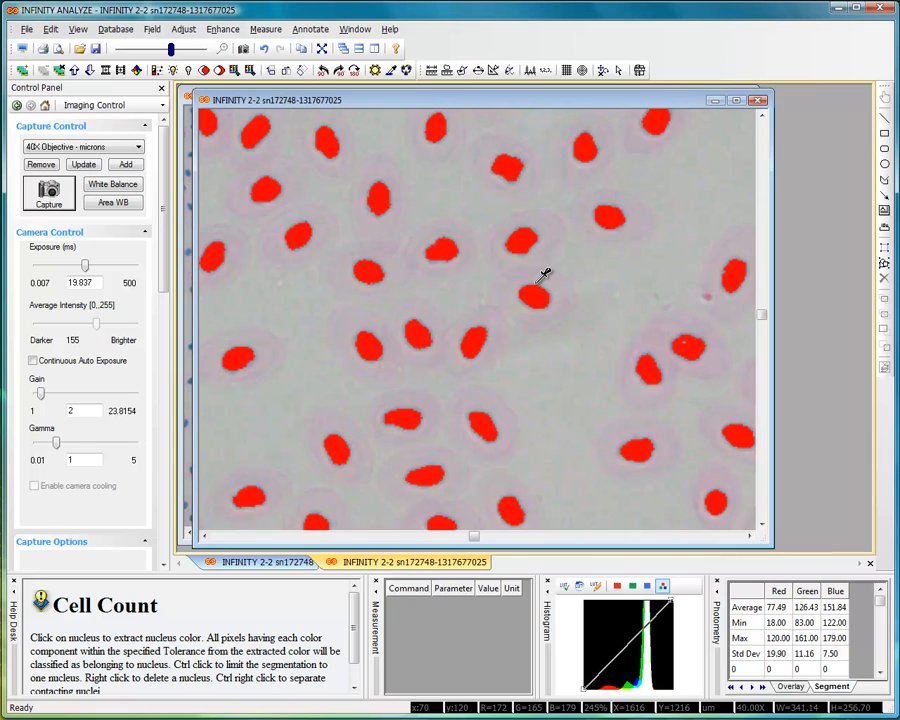
click(538, 284)
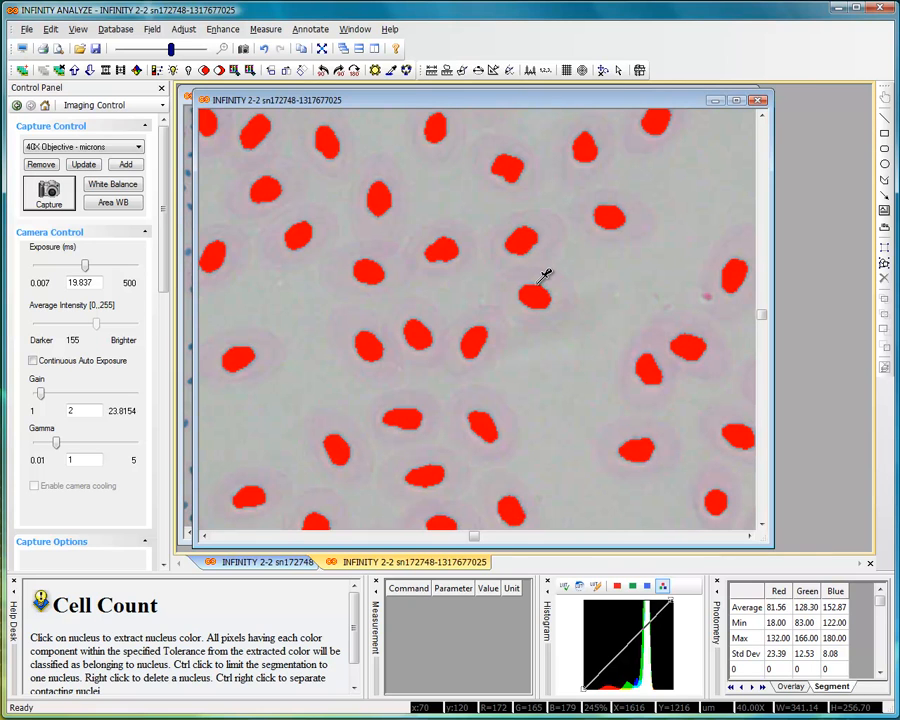
click(537, 283)
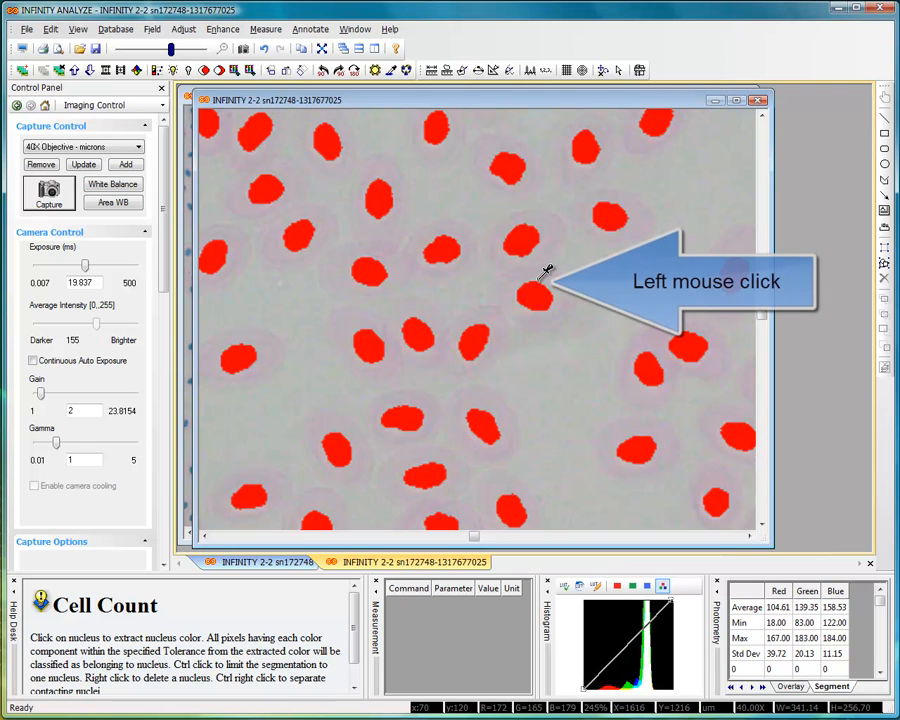
Try sampling a color just outside the central nucleus's edge, and undo that last segmentation.
click(541, 277)
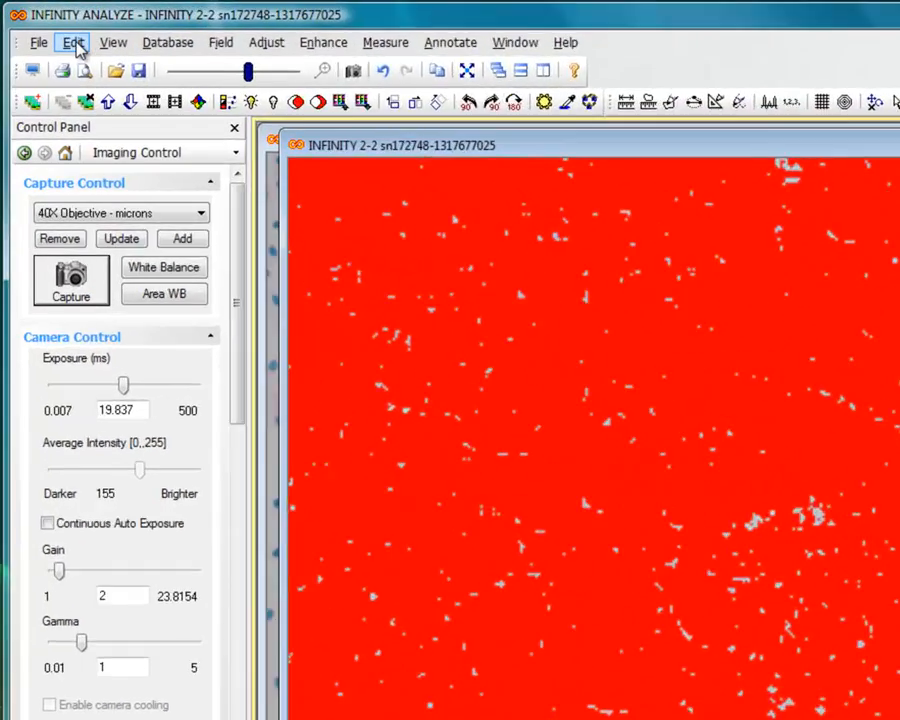
click(52, 31)
click(135, 98)
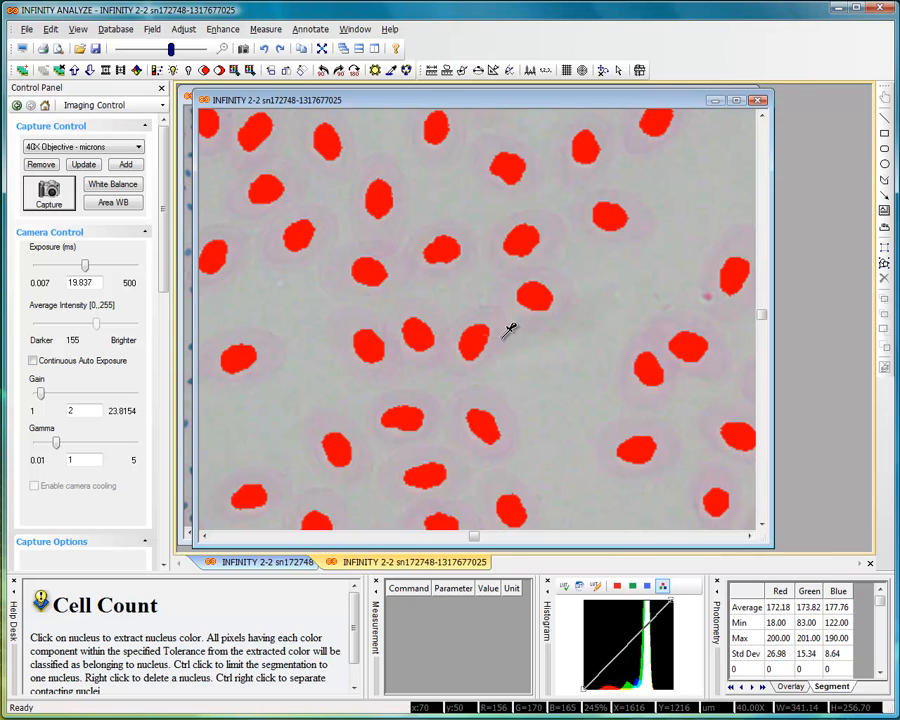
Separate the two touching nuclei, one above the other, in the right part of the specimen and complete the cell count.
drag(466, 533, 605, 526)
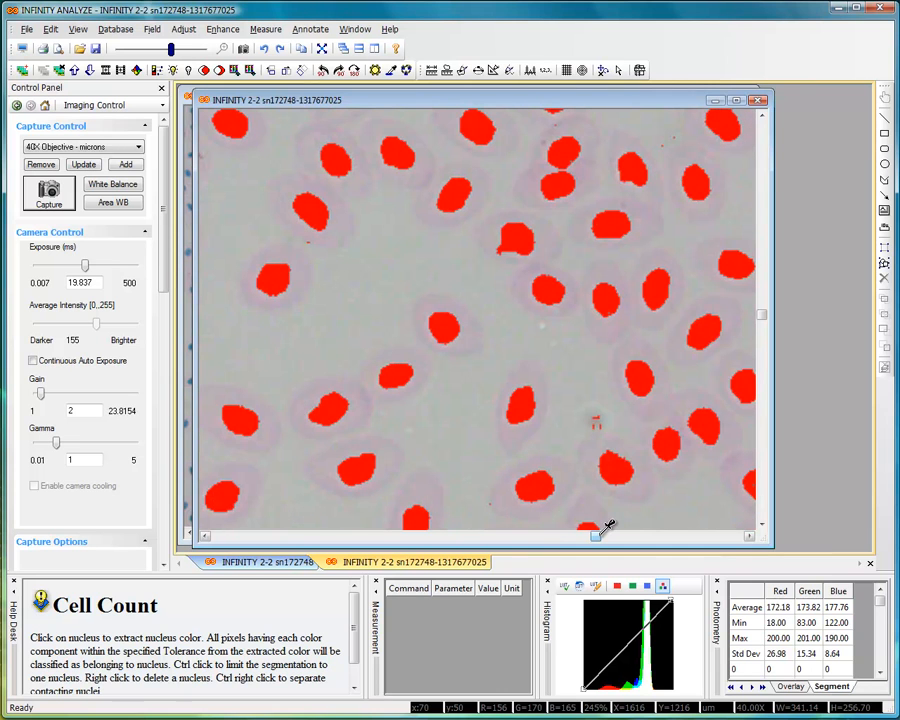
ctrl+right_click(570, 155)
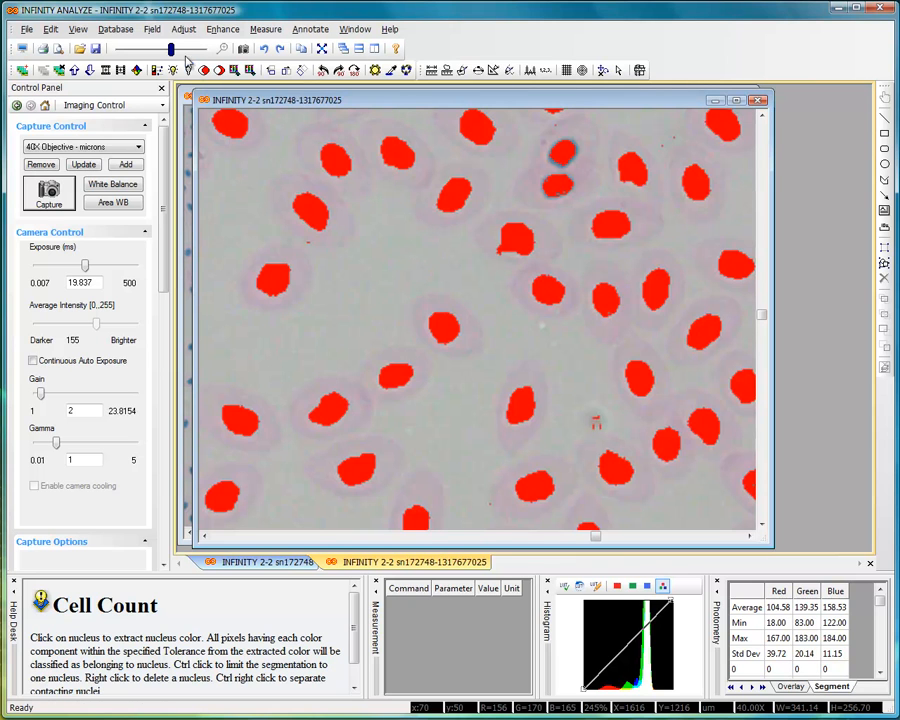
drag(172, 50, 161, 49)
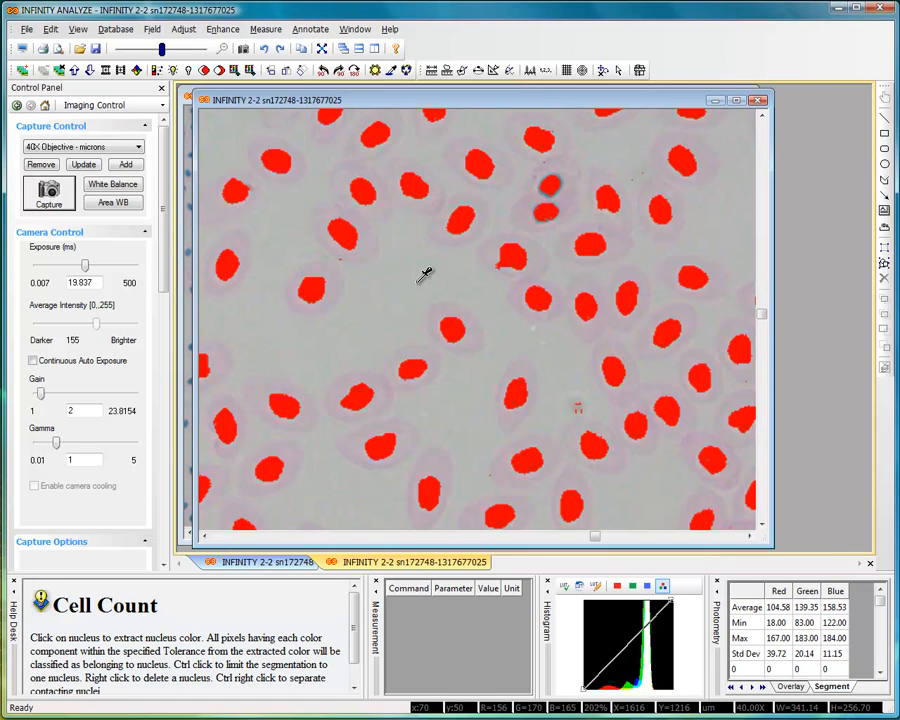
key(Return)
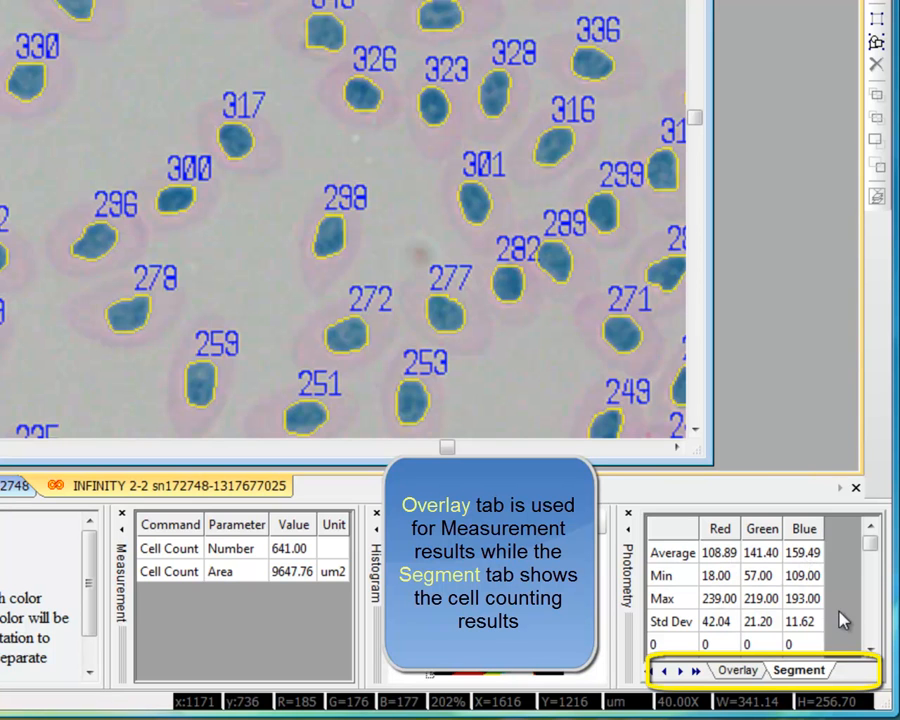
Copy the Average, Min, Max and Std Dev color rows from the Segment results into an Excel sheet at cell B4, and close Excel.
mouse_move(872, 547)
mouse_down()
mouse_move(868, 559)
mouse_move(868, 546)
mouse_up()
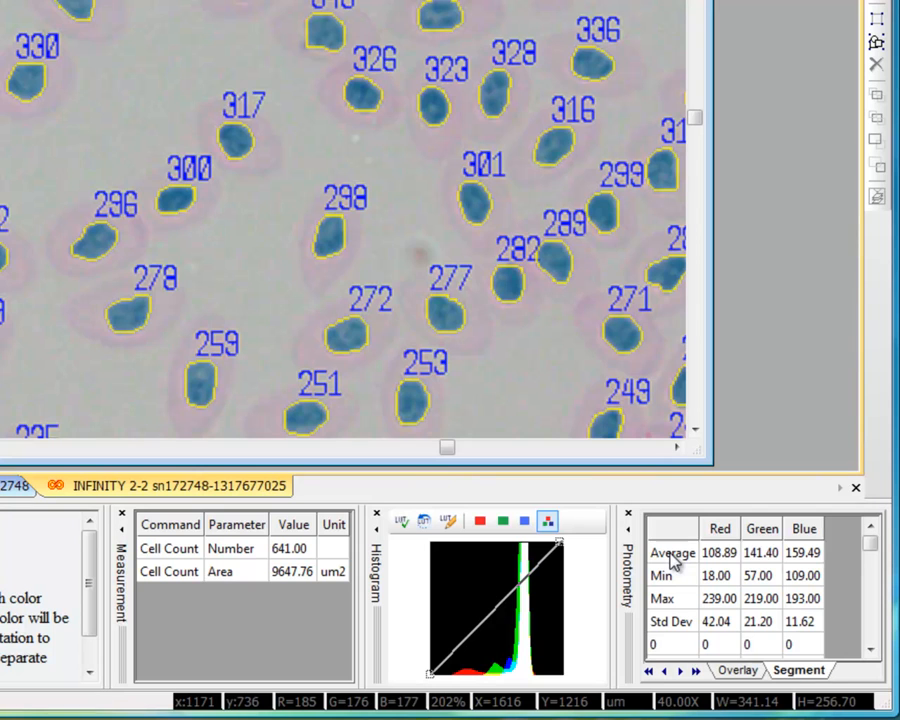
click(675, 558)
drag(678, 565, 767, 623)
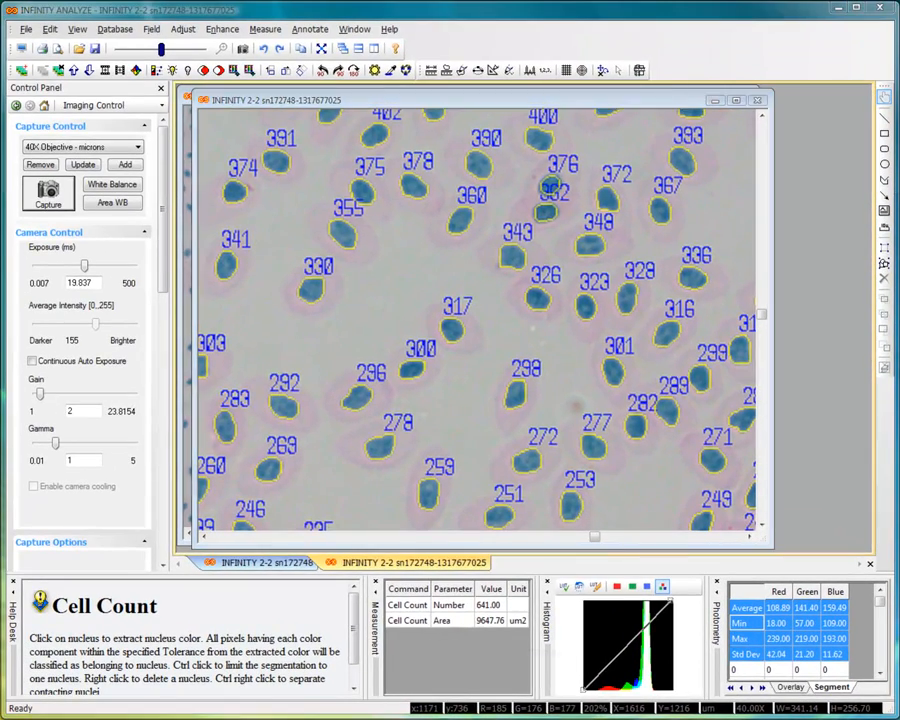
key(alt+Tab)
drag(550, 715, 213, 239)
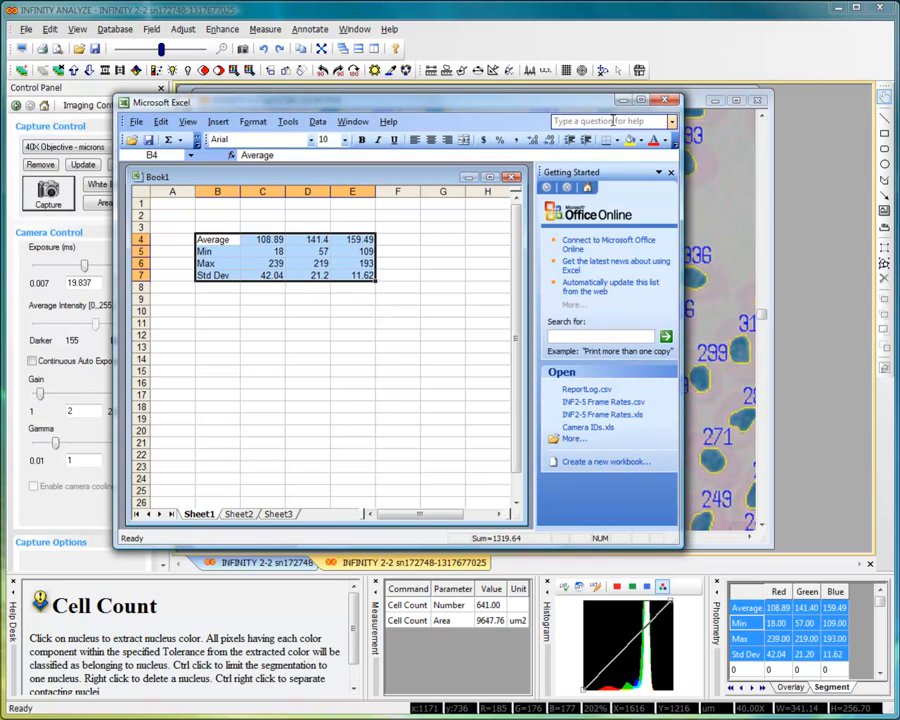
click(660, 101)
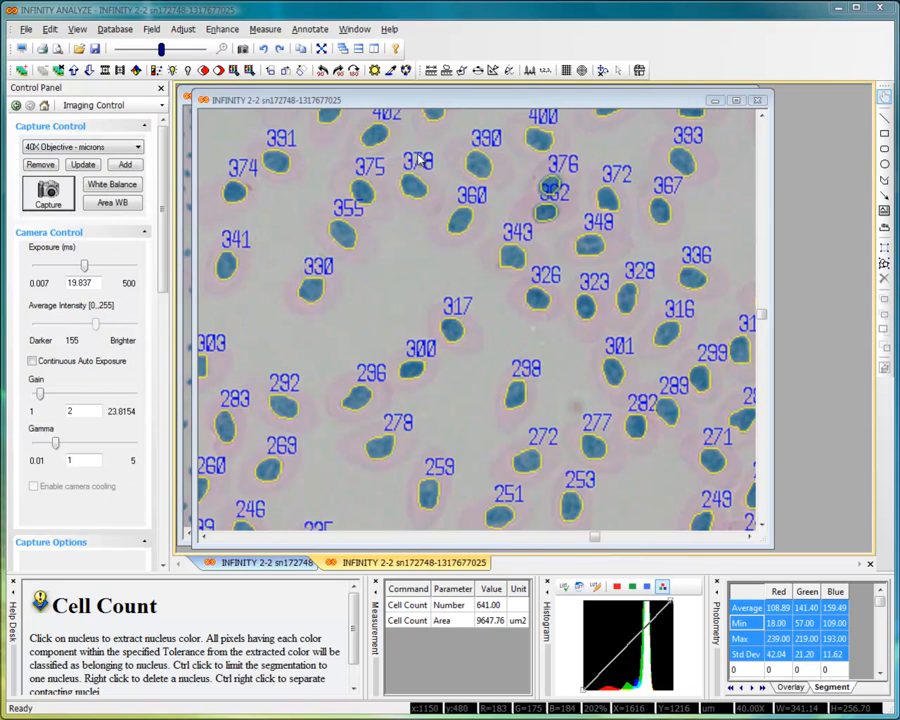
Reopen the Cell Count segmentation on the captured image and complete the count again.
click(265, 29)
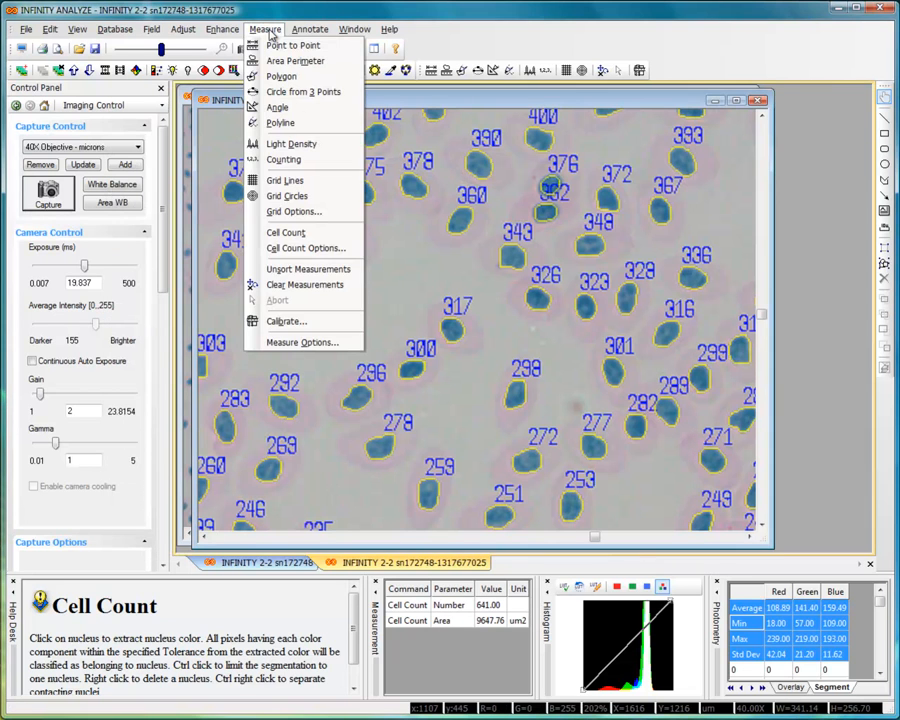
click(287, 232)
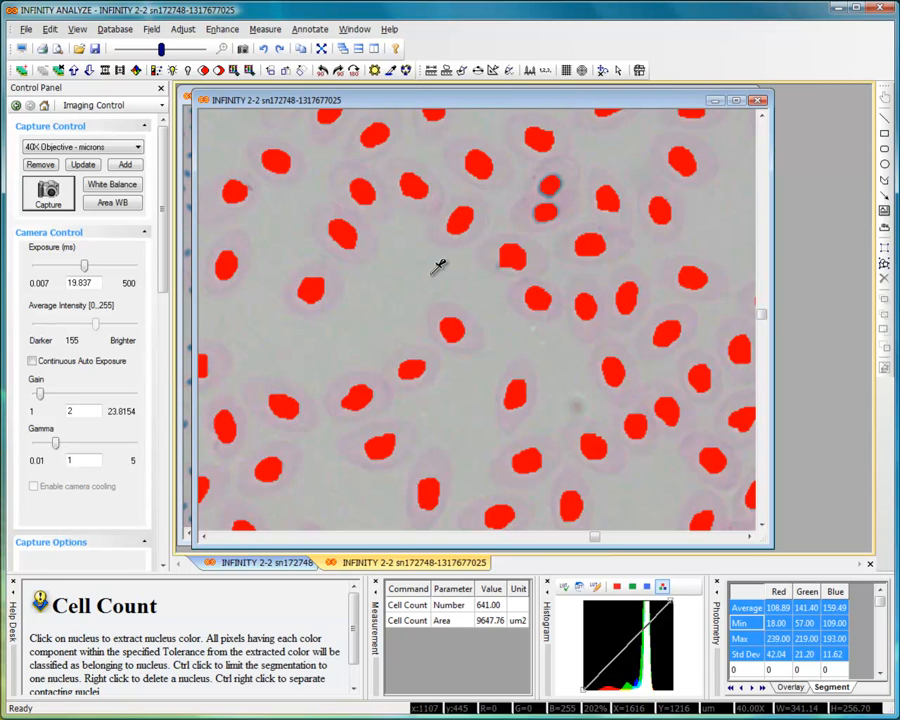
key(Return)
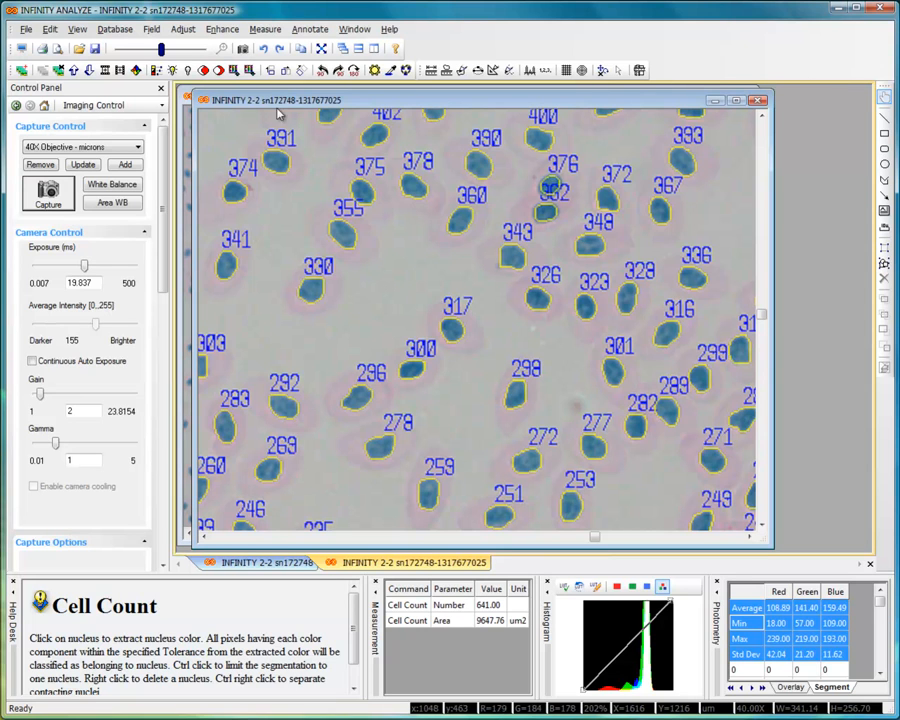
Clear all measurements and cell count markings from the captured image.
click(264, 30)
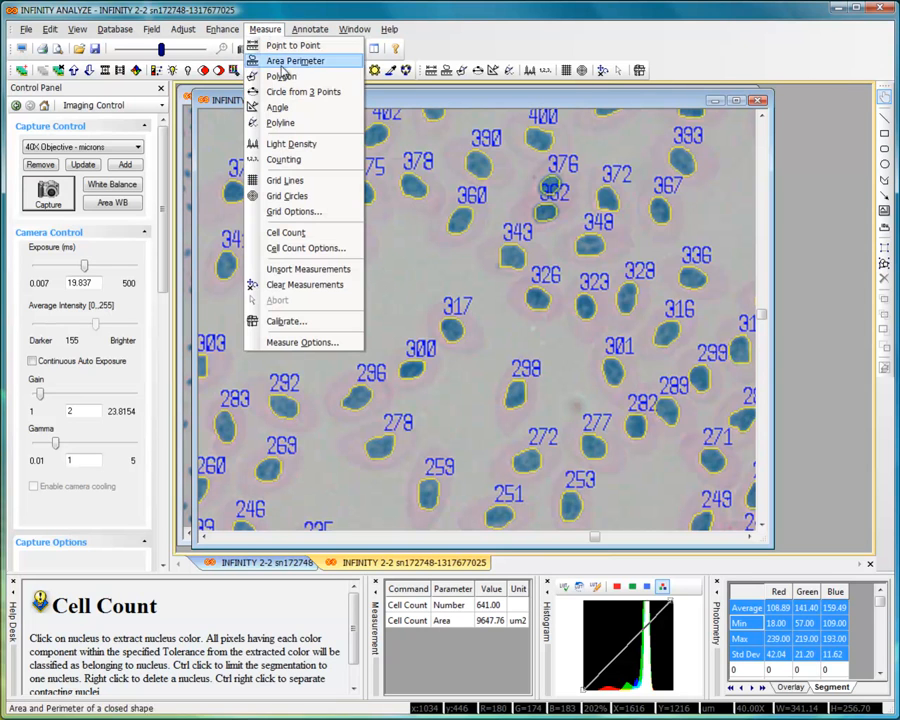
click(305, 285)
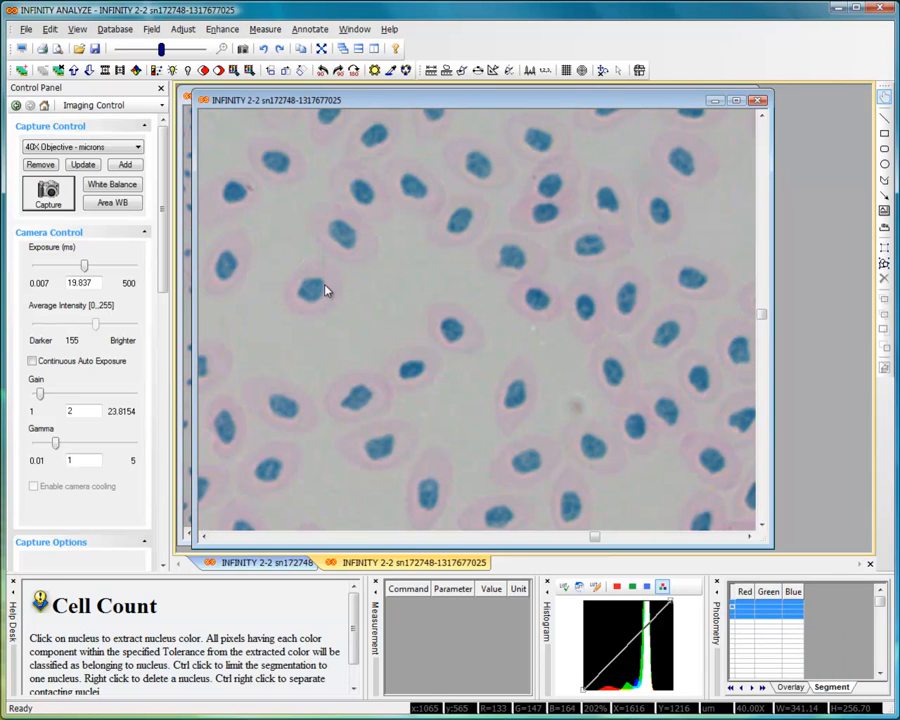